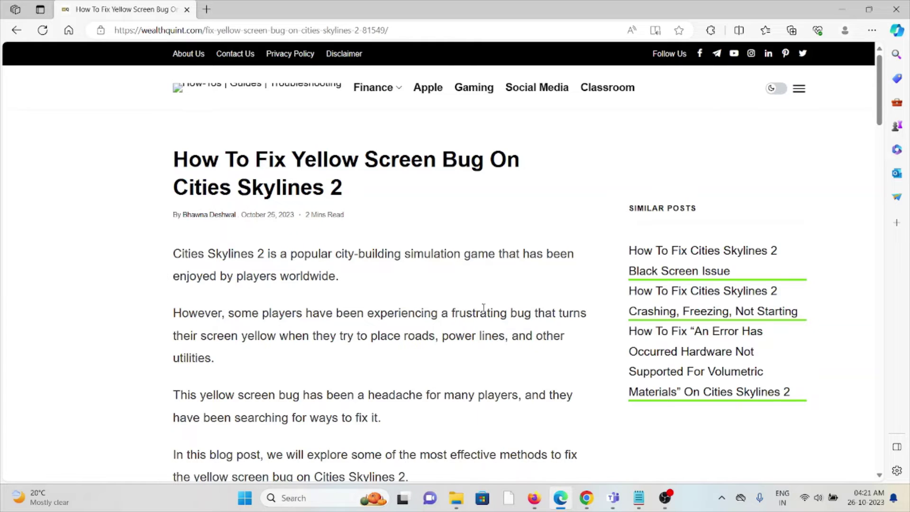
pyautogui.scroll(-4, 396, 328)
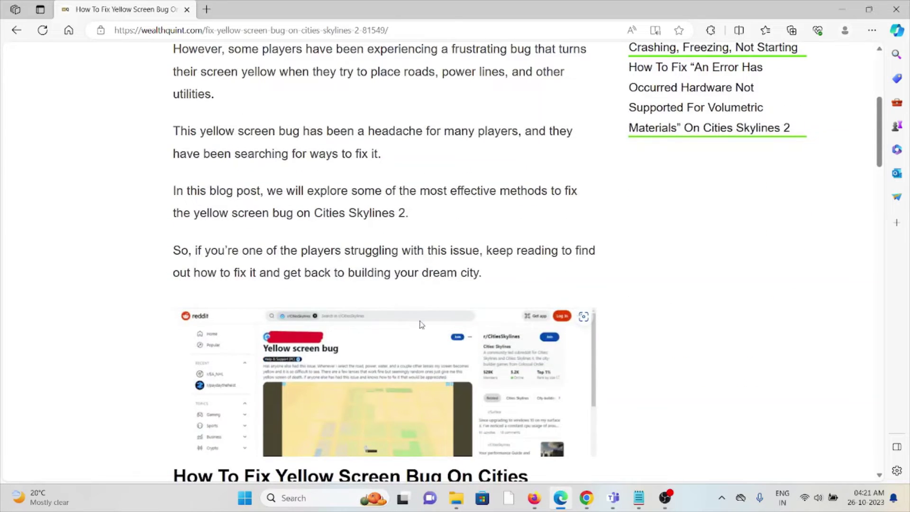
pyautogui.scroll(-3, 419, 324)
pyautogui.scroll(-1, 433, 324)
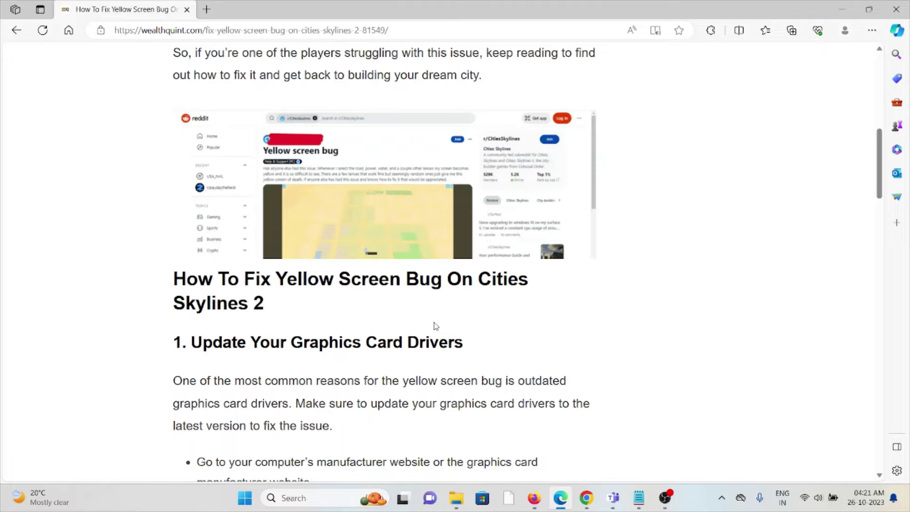
pyautogui.scroll(-2, 362, 296)
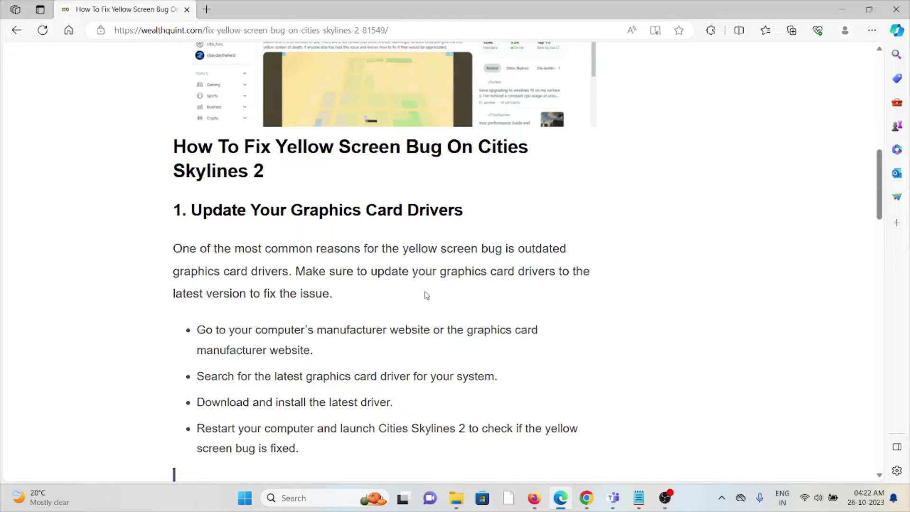
pyautogui.scroll(-1, 426, 294)
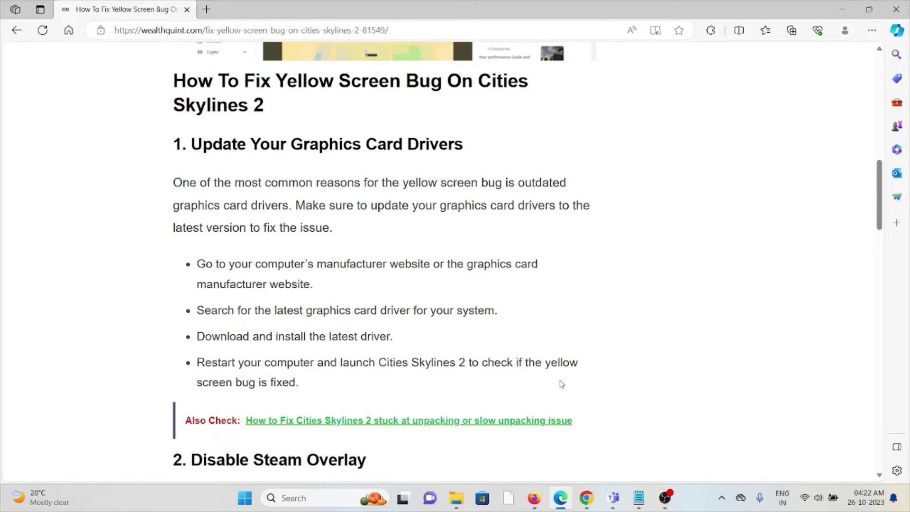
pyautogui.scroll(-2, 571, 388)
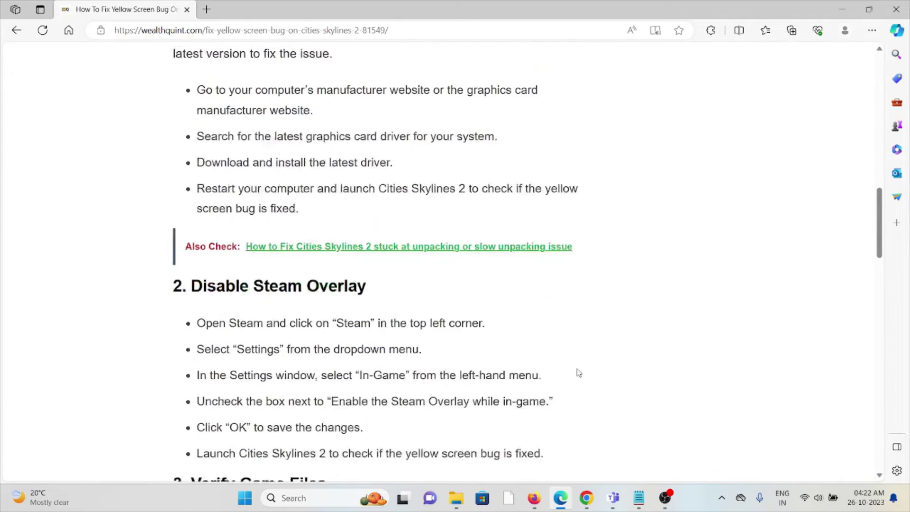
pyautogui.scroll(-2, 571, 388)
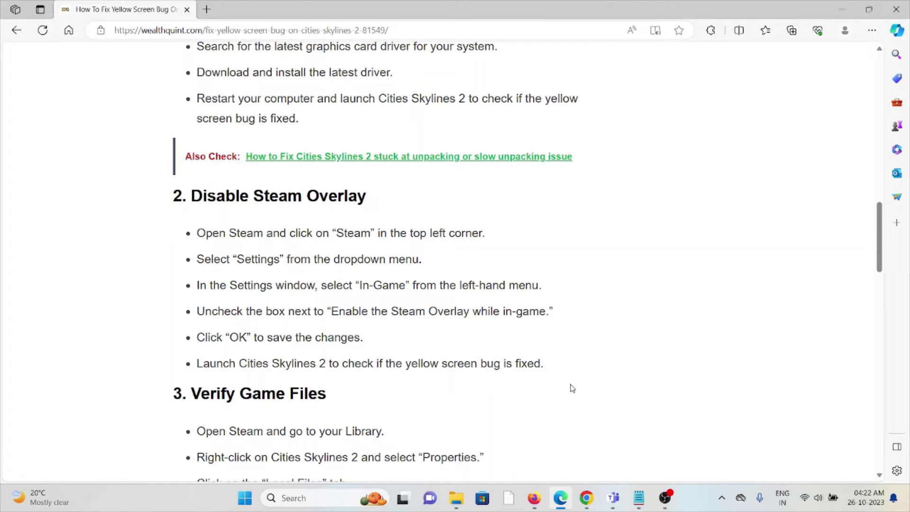
pyautogui.scroll(-2, 571, 388)
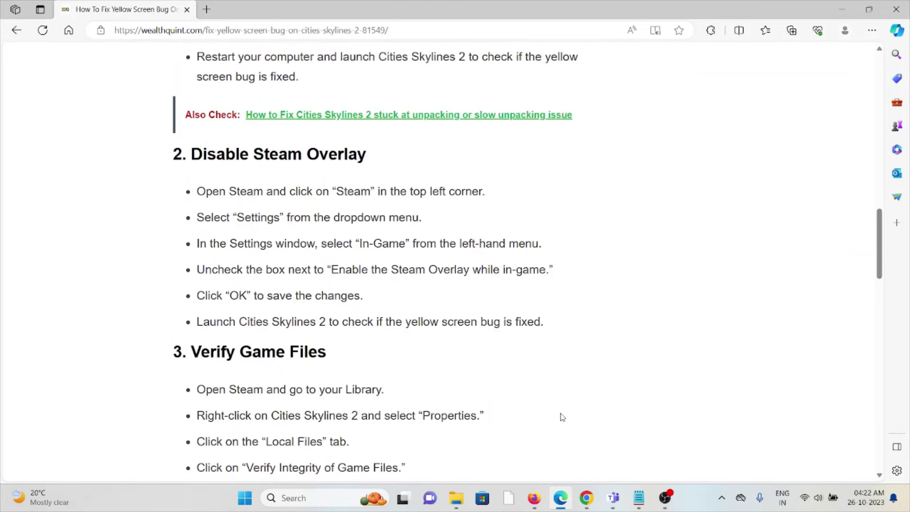
pyautogui.scroll(-2, 590, 386)
pyautogui.scroll(-1, 618, 360)
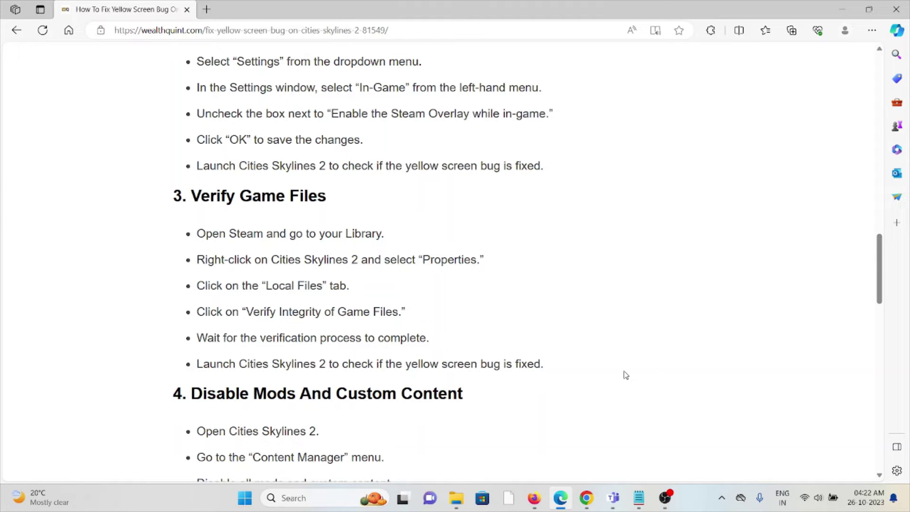
pyautogui.scroll(-1, 661, 355)
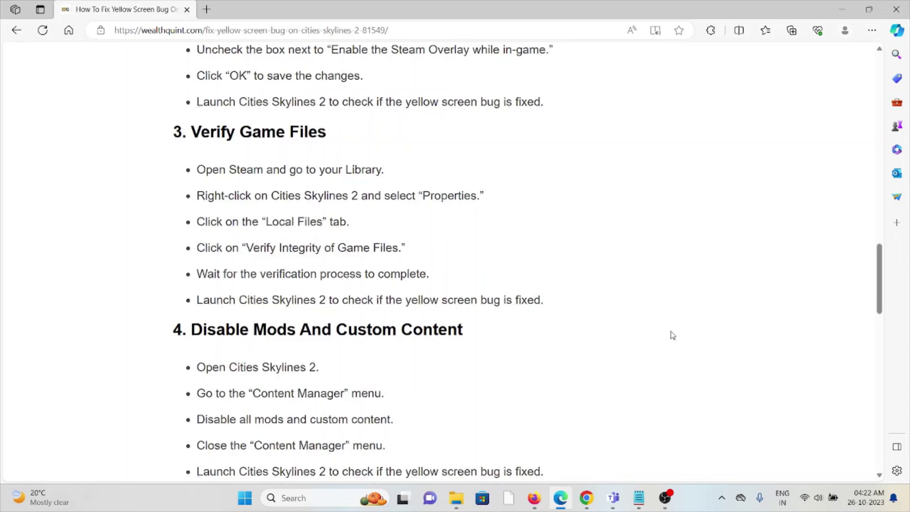
pyautogui.scroll(-1, 669, 330)
pyautogui.scroll(-1, 669, 331)
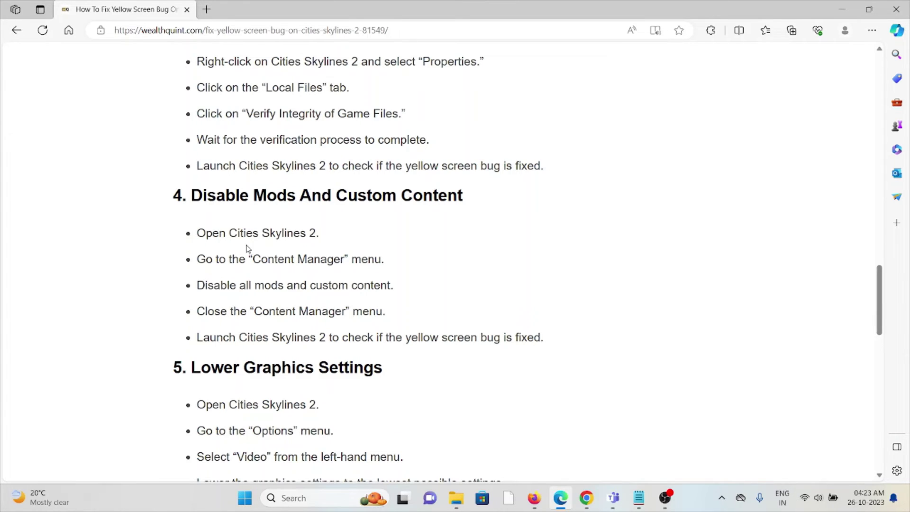
pyautogui.scroll(-2, 247, 248)
pyautogui.scroll(-1, 285, 242)
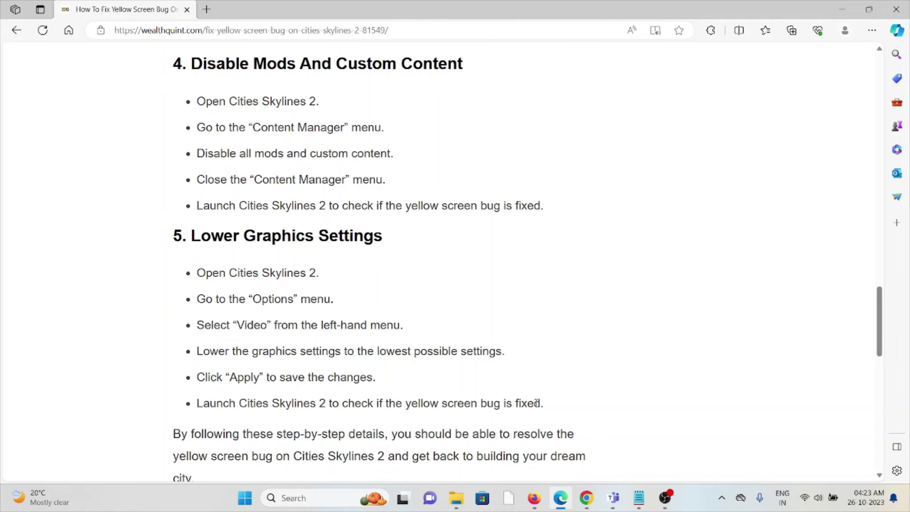
# Highlight the Lower Graphics Settings fix steps, then clear the selection.
pyautogui.moveTo(543, 406)
pyautogui.mouseDown()
pyautogui.moveTo(344, 351)
pyautogui.moveTo(200, 272)
pyautogui.mouseUp()
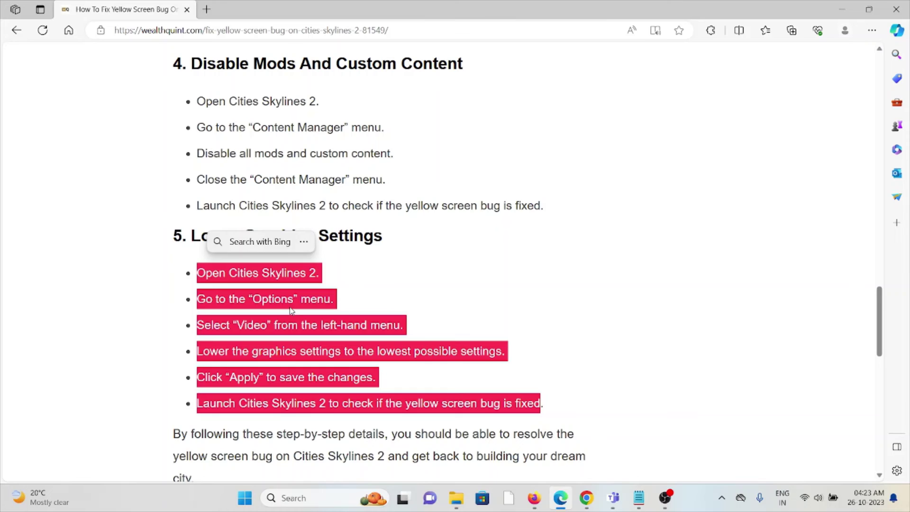
pyautogui.click(423, 309)
pyautogui.scroll(-4, 422, 308)
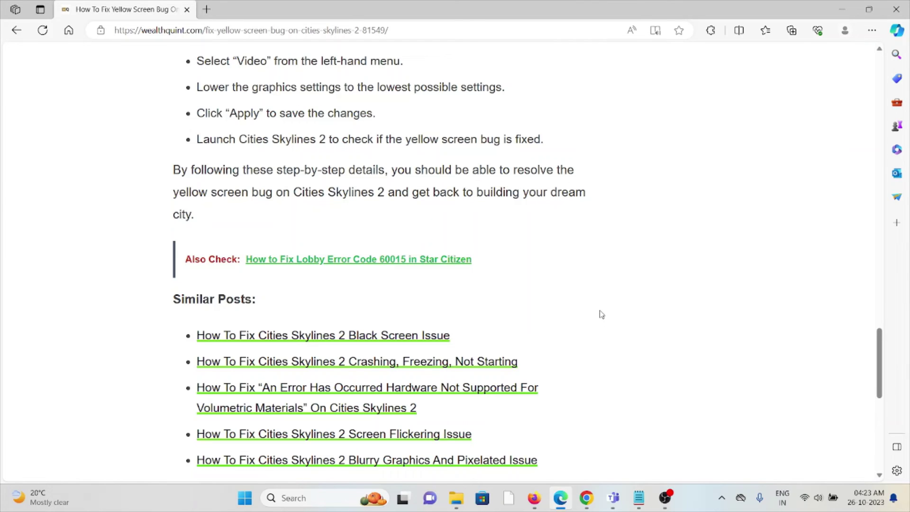
pyautogui.scroll(2, 601, 228)
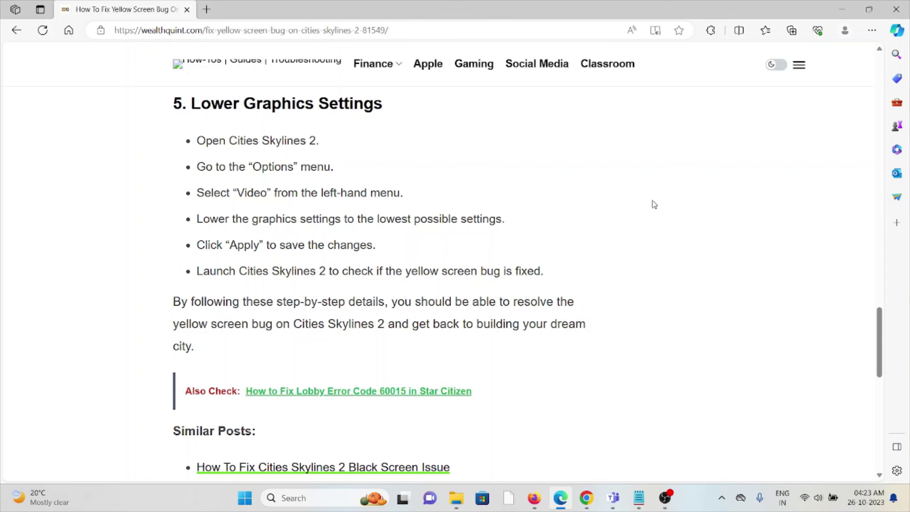
pyautogui.scroll(-2, 651, 193)
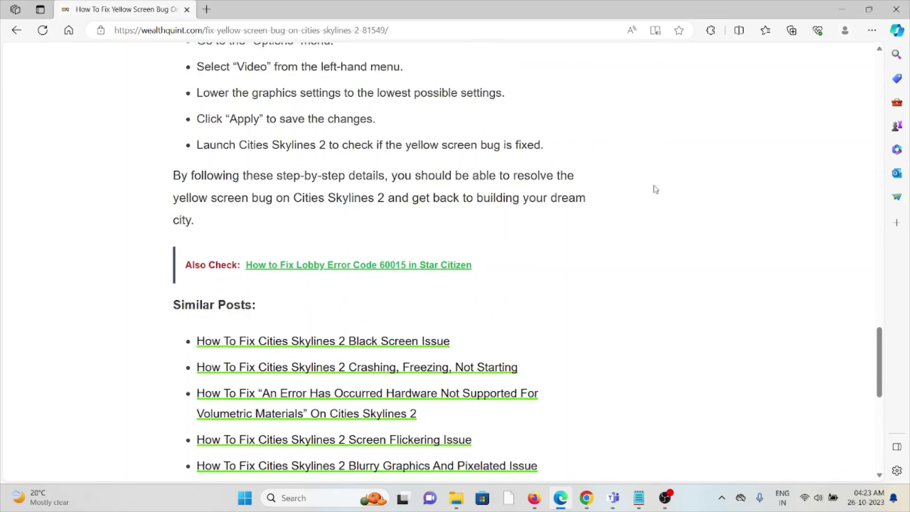
pyautogui.scroll(5, 658, 181)
pyautogui.scroll(6, 657, 178)
pyautogui.scroll(6, 657, 178)
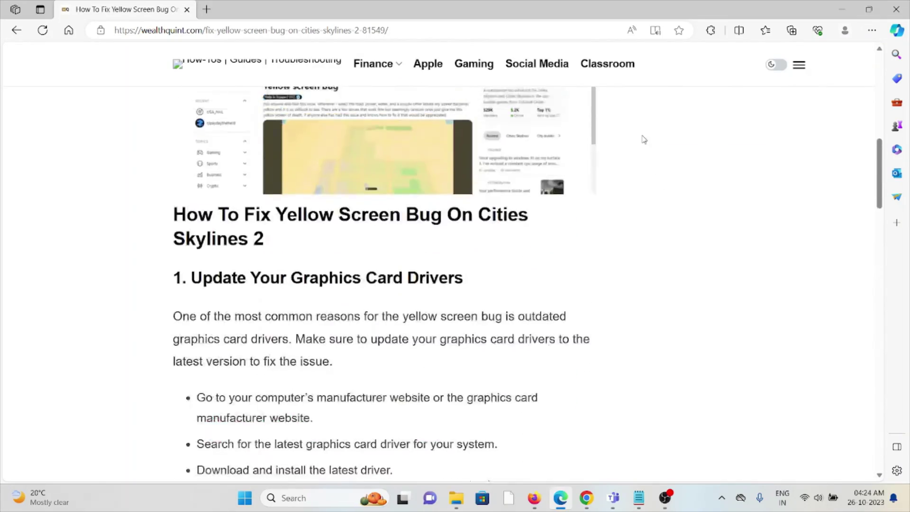
pyautogui.scroll(4, 657, 178)
pyautogui.scroll(2, 625, 185)
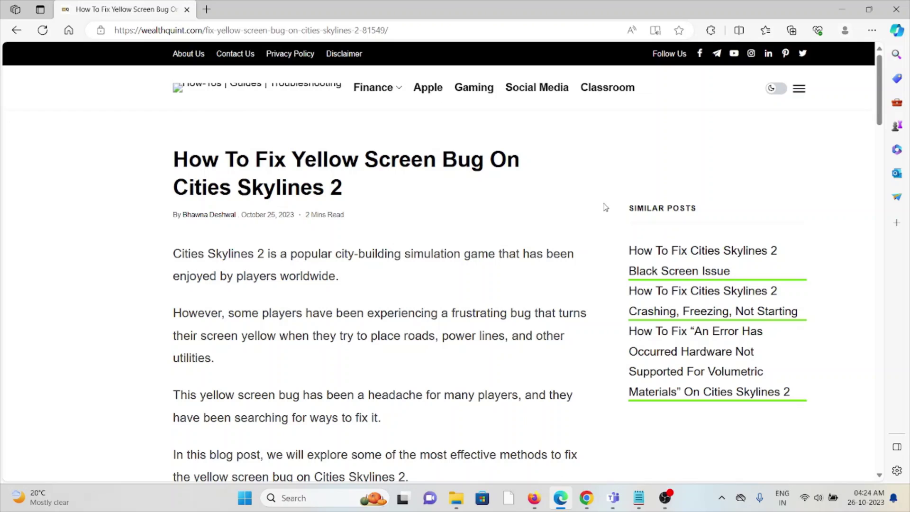